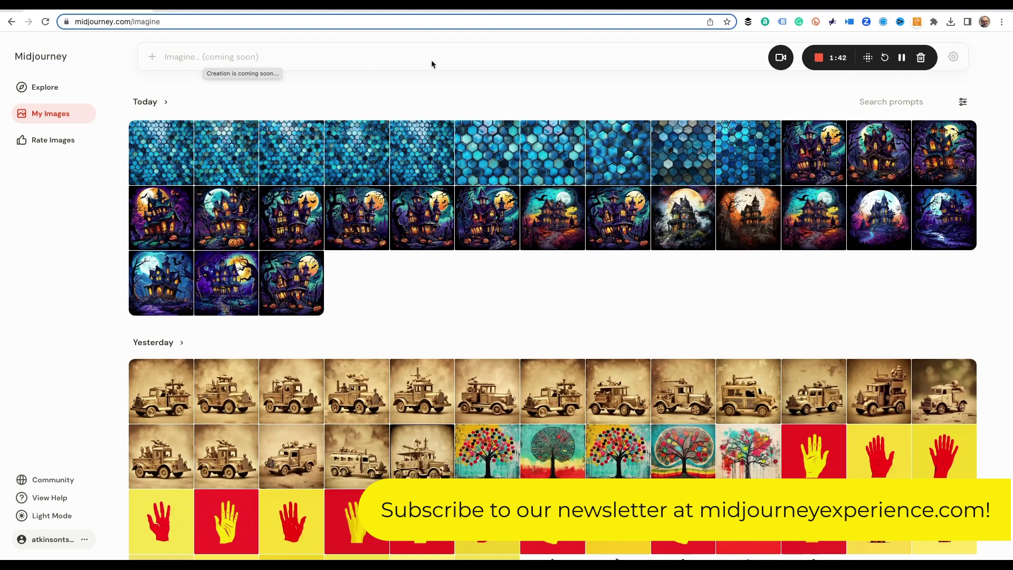
Visit the Explore feed, your own image gallery, and the Rate Images page.
left_click(44, 87)
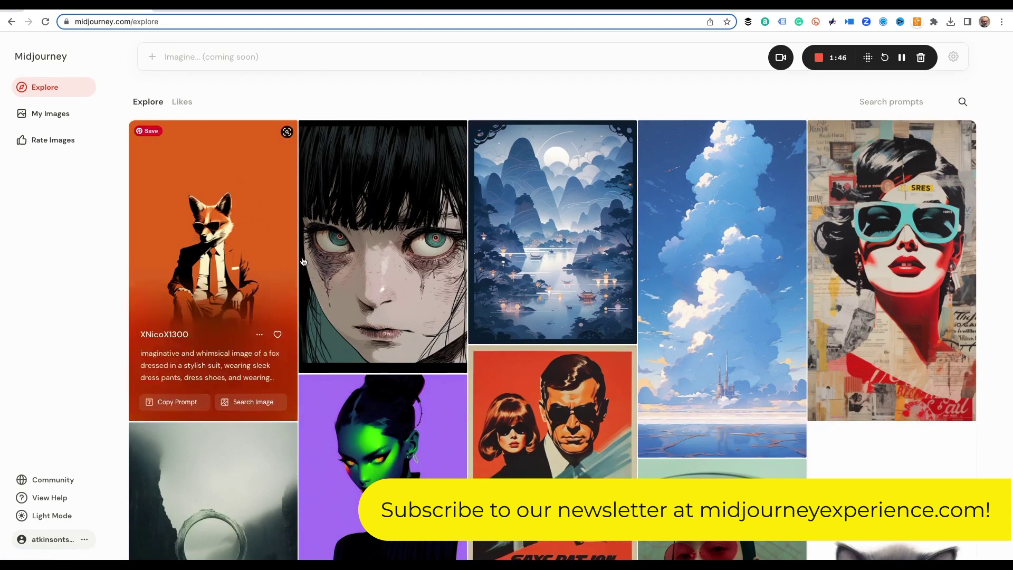
left_click(49, 115)
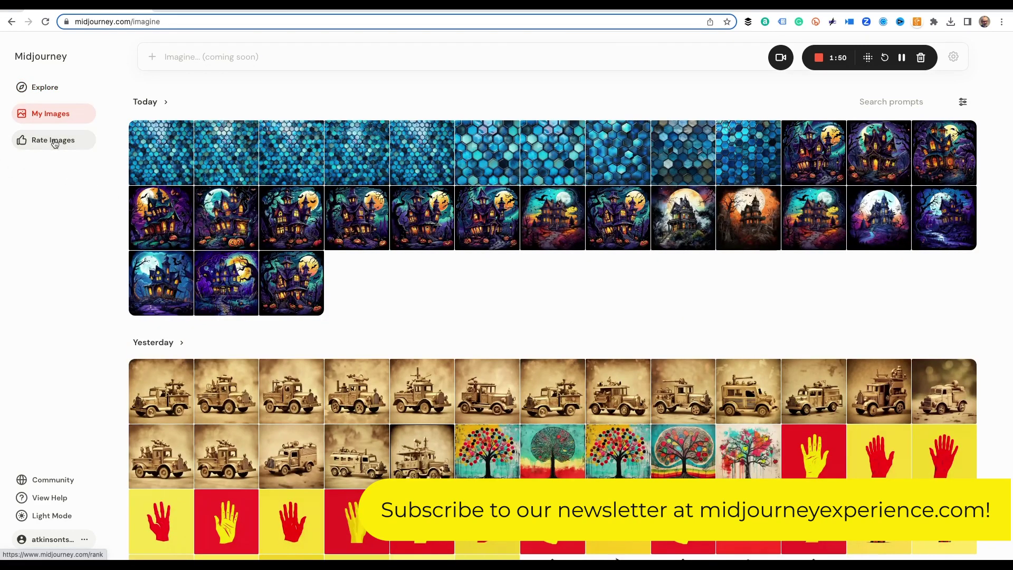
left_click(53, 140)
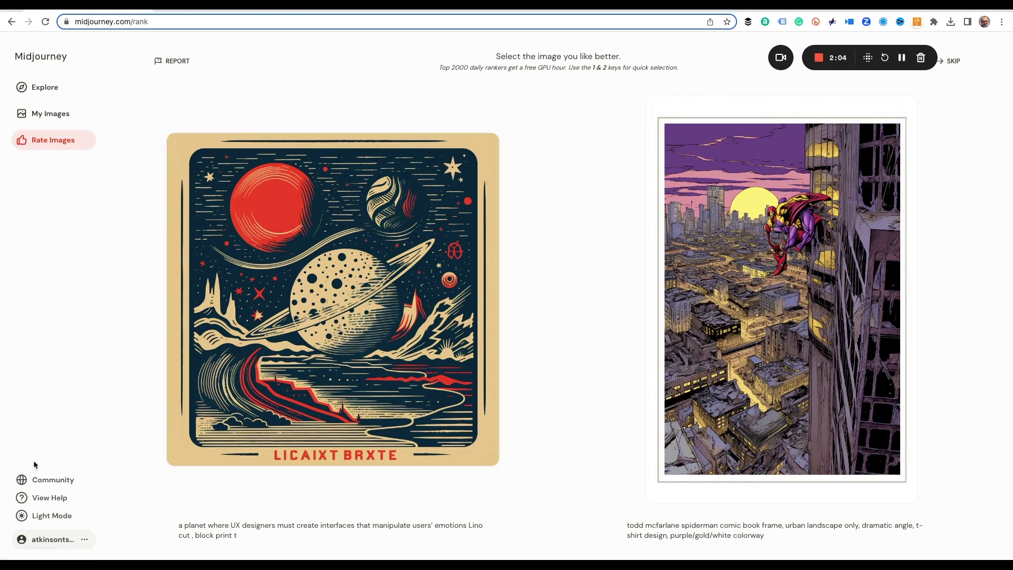
Toggle the site's colour theme to dark mode and back to light, then return to your gallery.
left_click(45, 515)
left_click(45, 515)
left_click(46, 516)
left_click(46, 516)
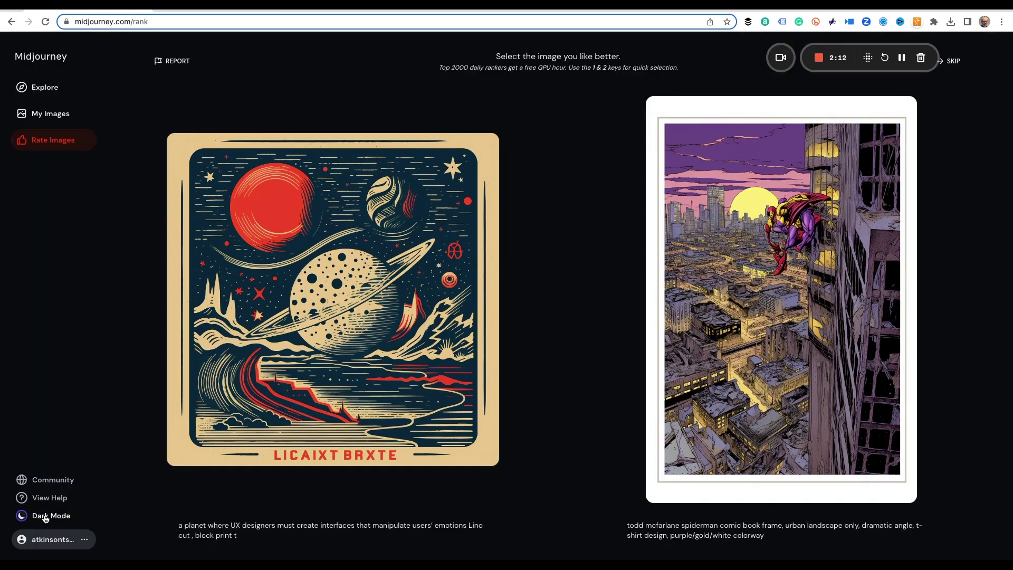
left_click(45, 516)
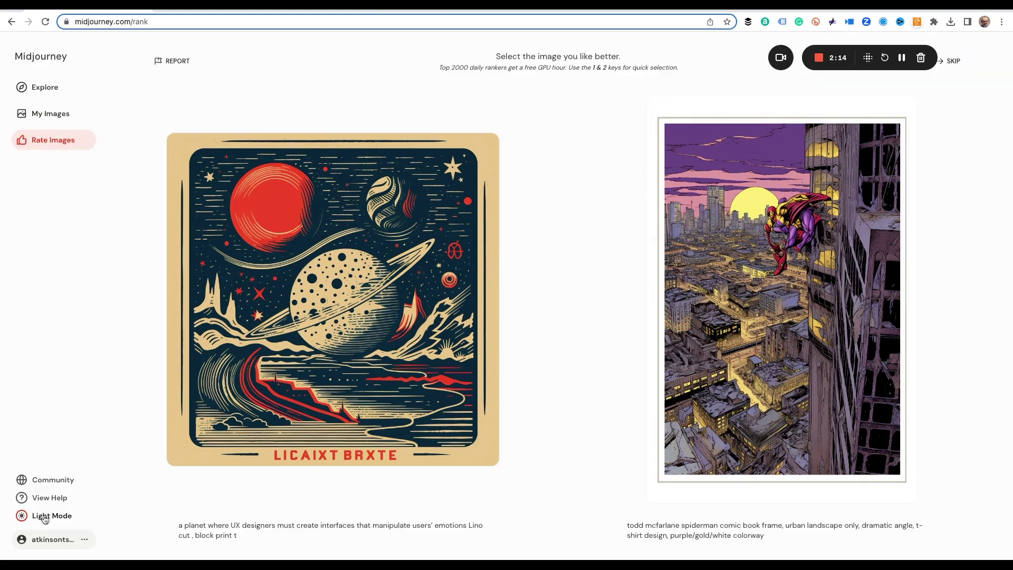
left_click(45, 112)
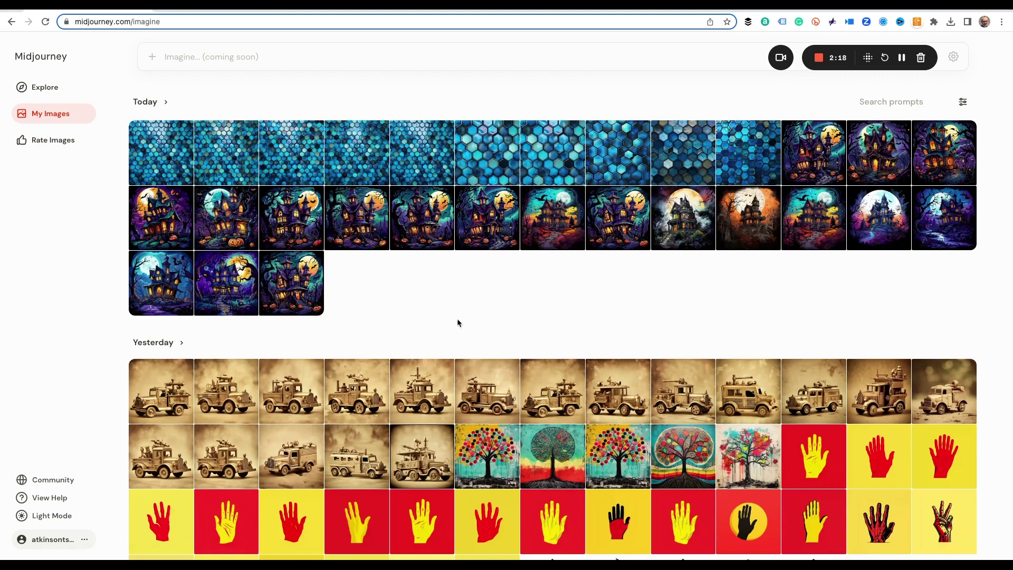
Open the first blue hexagon tile, copy its prompt, and go back to My Images.
left_click(168, 154)
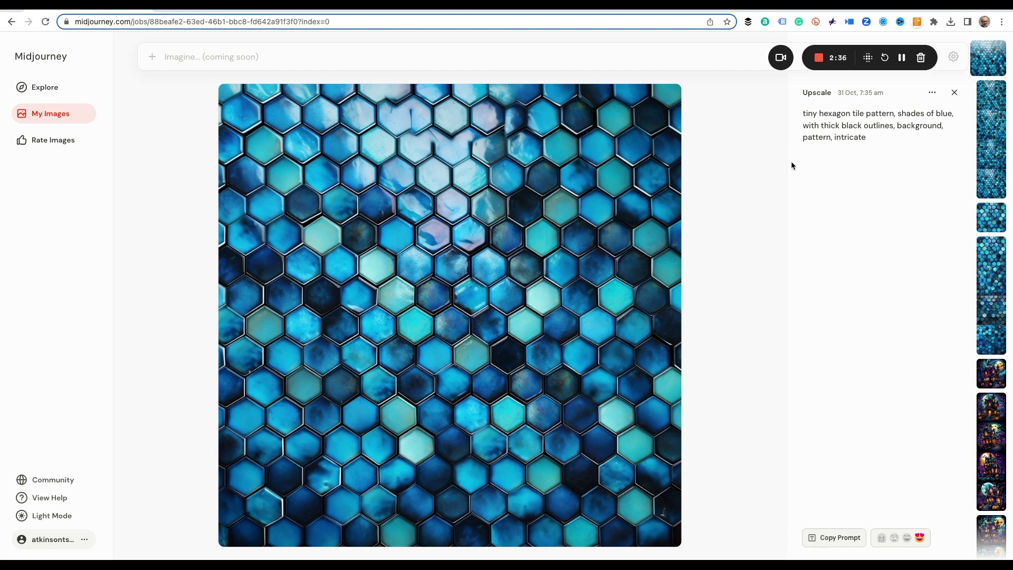
left_click(835, 538)
left_click(50, 113)
scroll(388, 221, "down", 5)
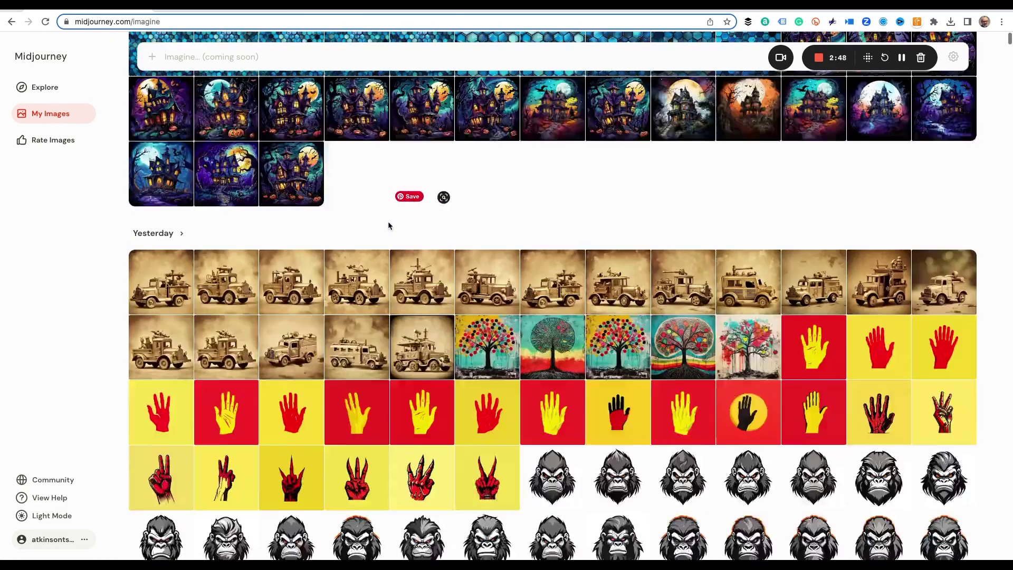
scroll(387, 221, "down", 8)
scroll(388, 220, "down", 8)
scroll(387, 229, "down", 6)
scroll(387, 230, "down", 8)
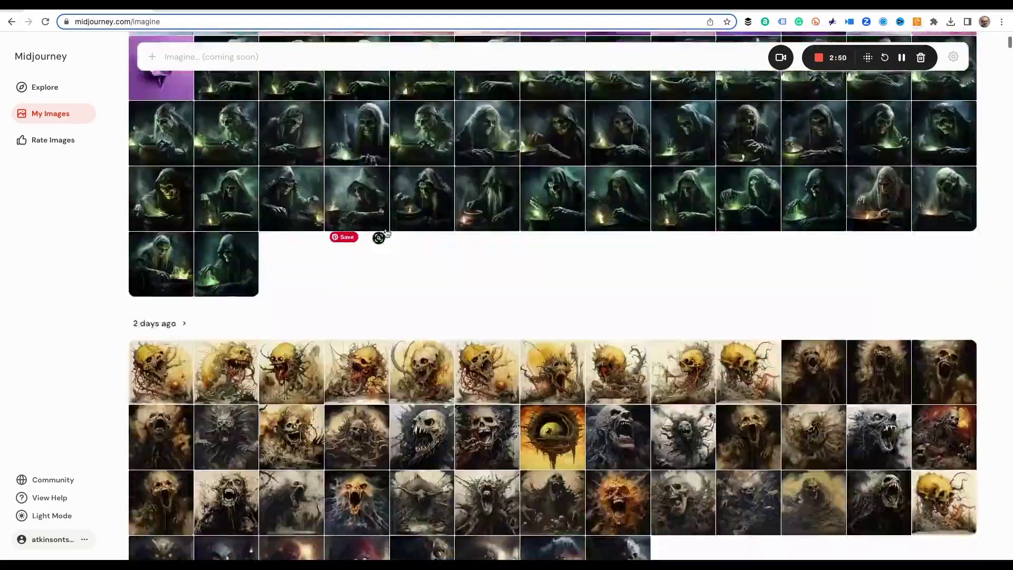
scroll(388, 230, "down", 5)
scroll(387, 230, "down", 3)
scroll(384, 232, "down", 8)
scroll(384, 231, "down", 2)
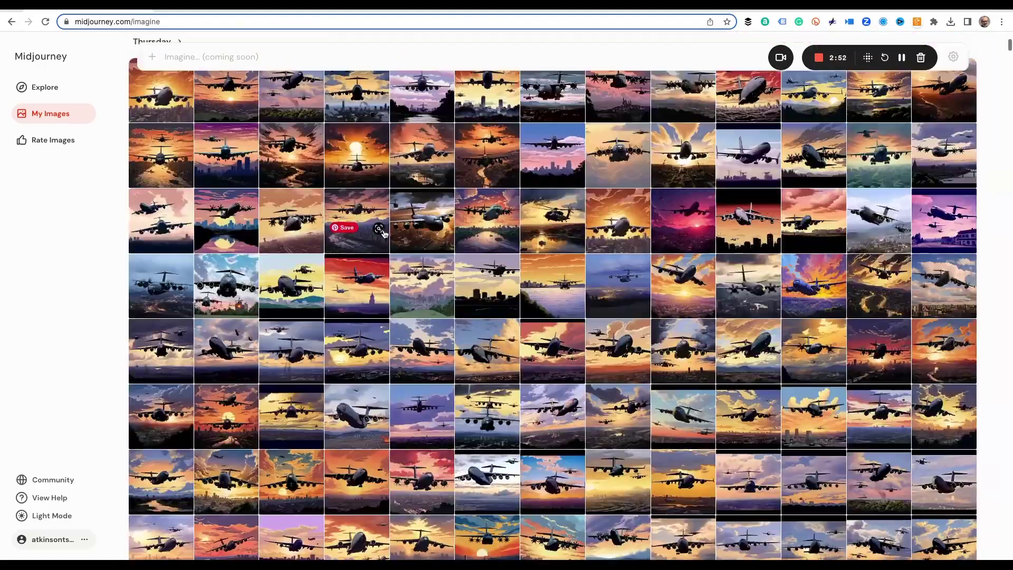
scroll(446, 234, "down", 6)
scroll(445, 234, "down", 2)
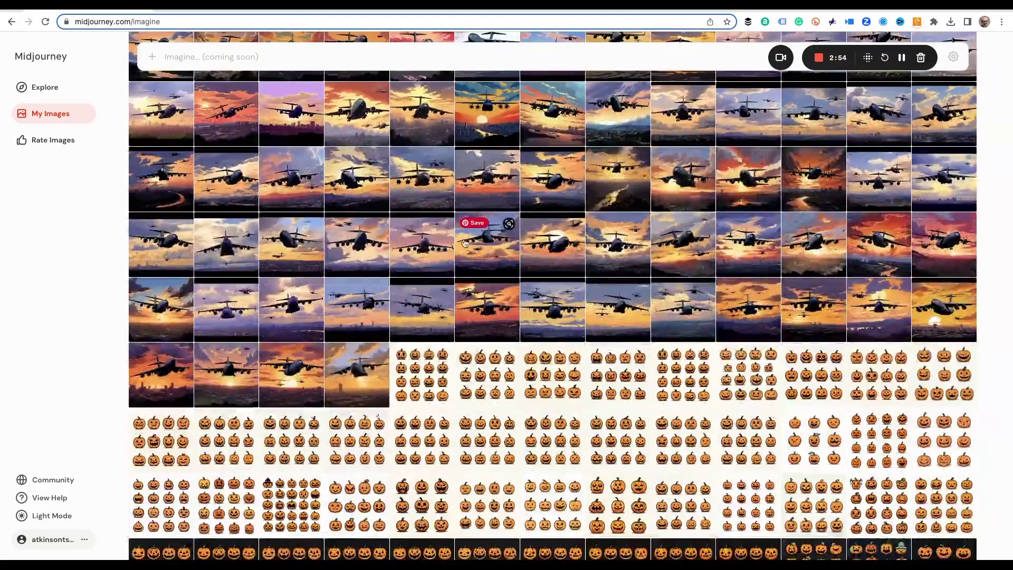
scroll(445, 235, "down", 6)
scroll(446, 248, "down", 4)
scroll(447, 249, "down", 6)
scroll(448, 248, "down", 3)
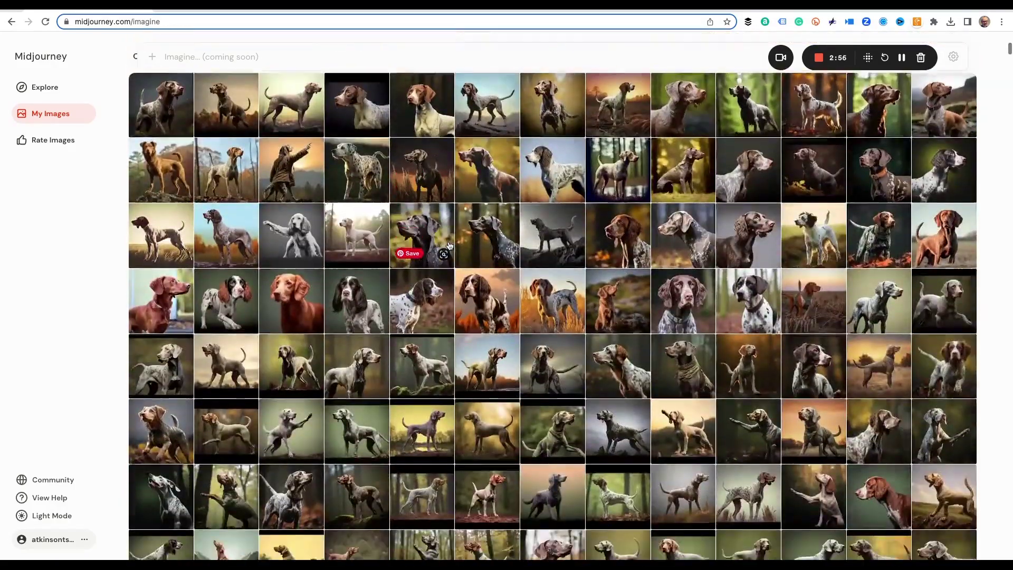
scroll(445, 245, "down", 6)
scroll(446, 246, "down", 3)
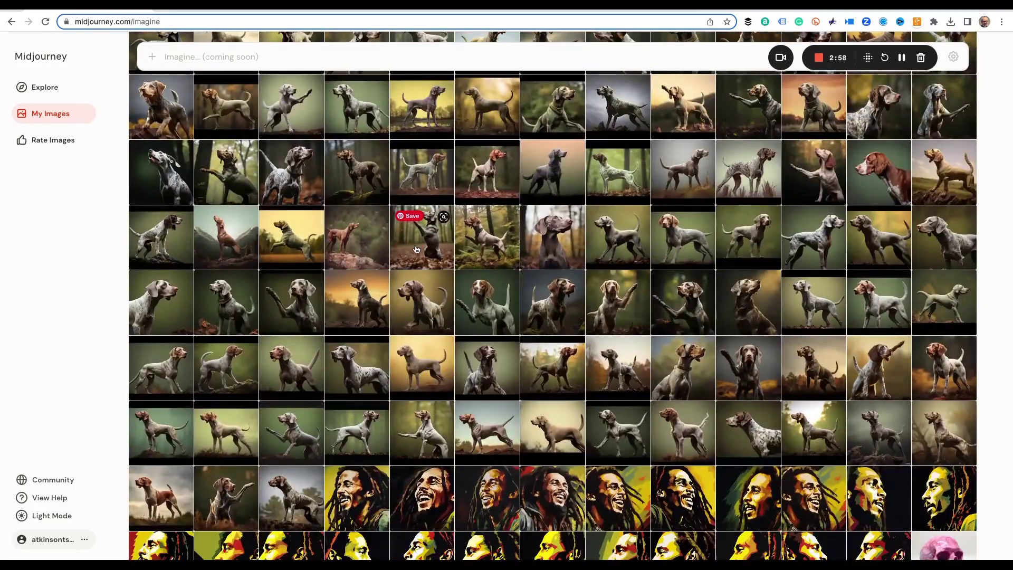
scroll(446, 245, "down", 5)
scroll(445, 246, "down", 5)
scroll(443, 252, "down", 5)
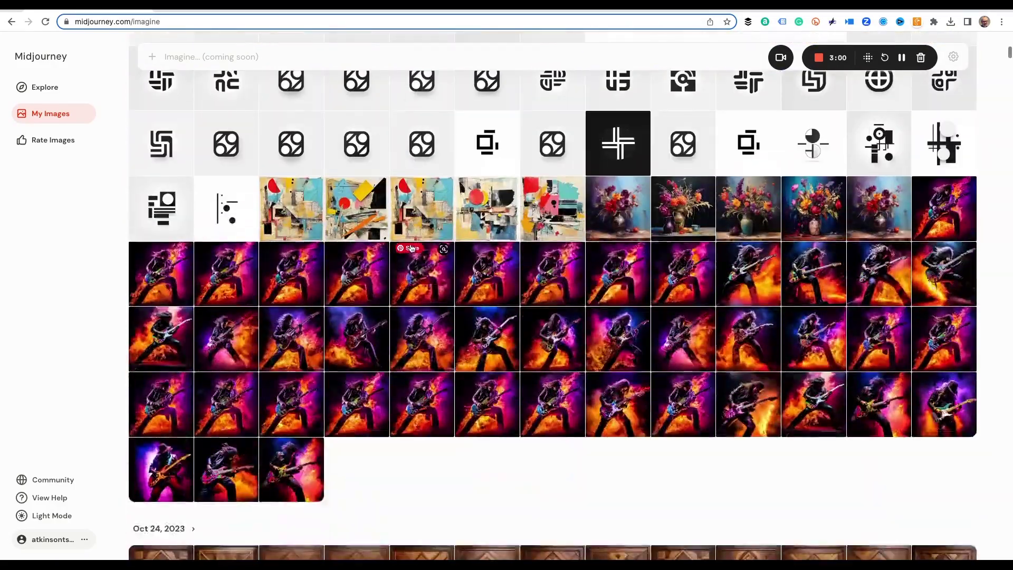
scroll(548, 300, "down", 5)
scroll(489, 290, "down", 4)
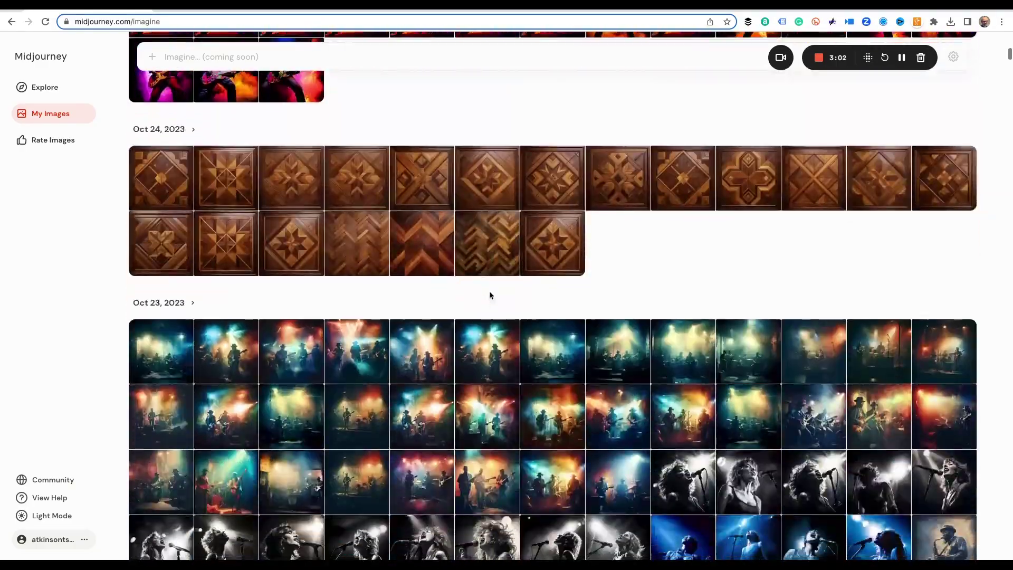
scroll(489, 290, "down", 4)
scroll(491, 295, "down", 5)
scroll(490, 294, "down", 5)
scroll(491, 295, "down", 5)
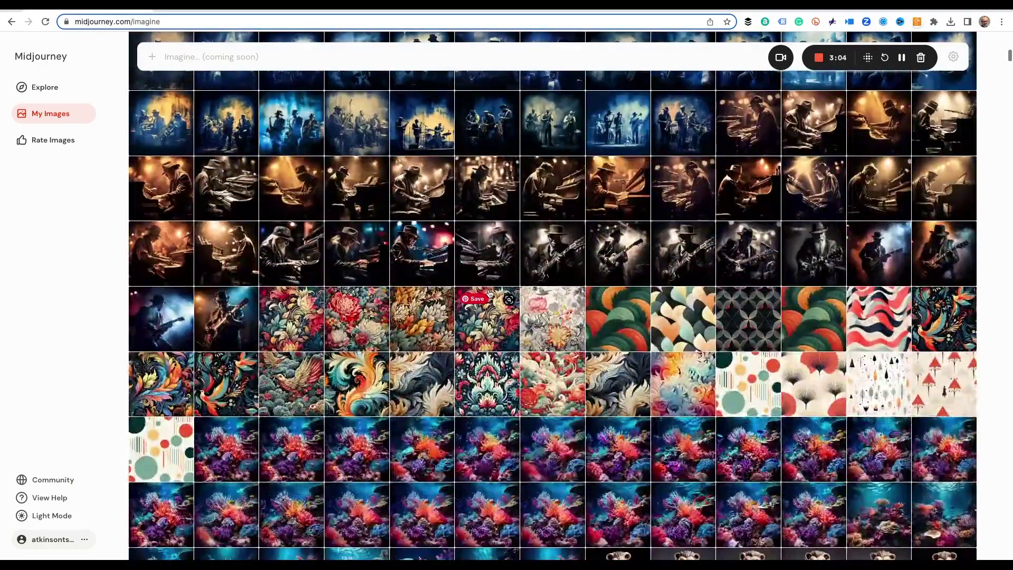
scroll(490, 290, "down", 5)
scroll(489, 292, "down", 6)
scroll(489, 293, "down", 5)
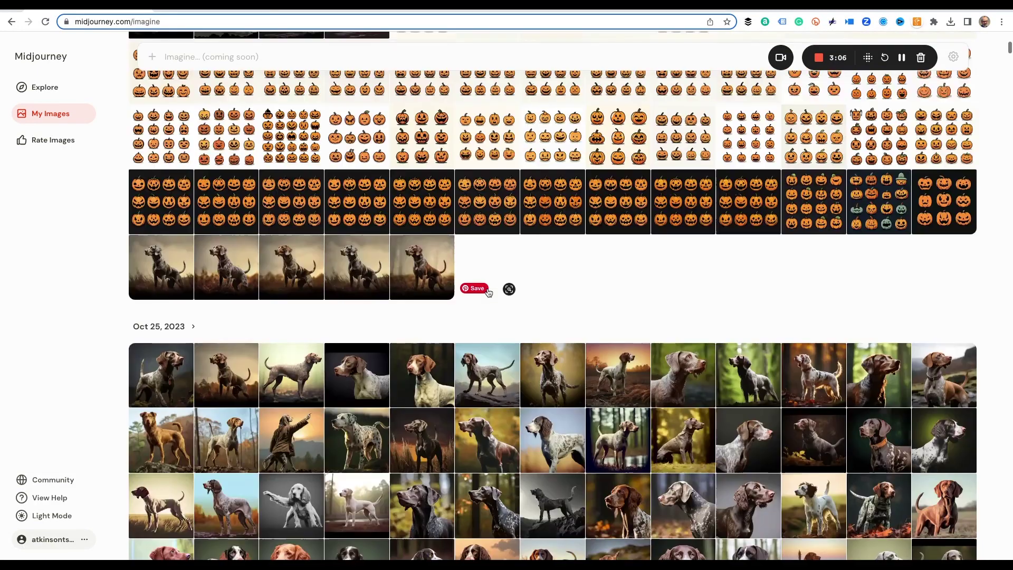
scroll(489, 293, "down", 6)
scroll(536, 278, "down", 6)
scroll(536, 279, "up", 10)
scroll(530, 275, "up", 10)
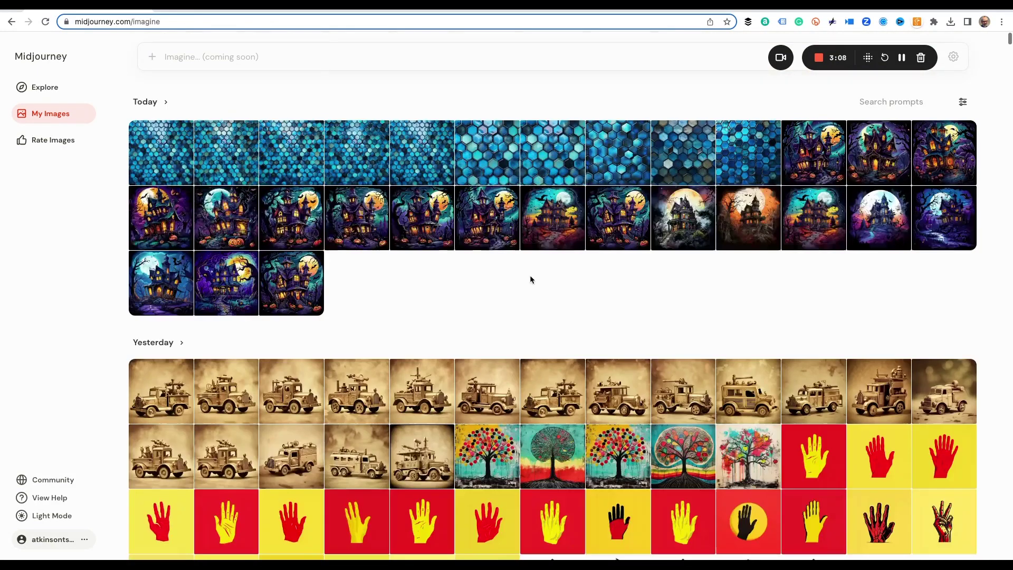